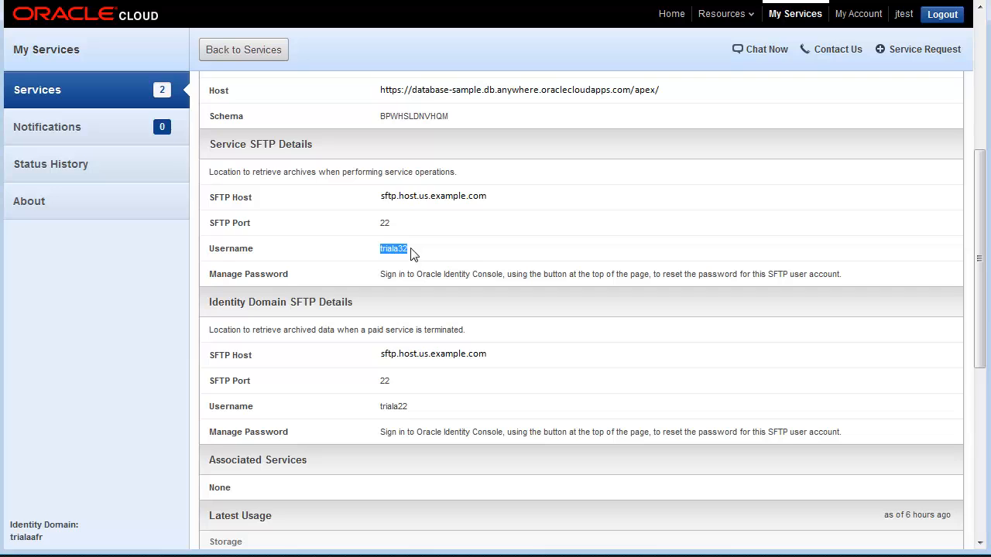
Step: Request a new data export for the database-trialaafr service that includes both data structures and data
scroll(675, 263, "up", 3)
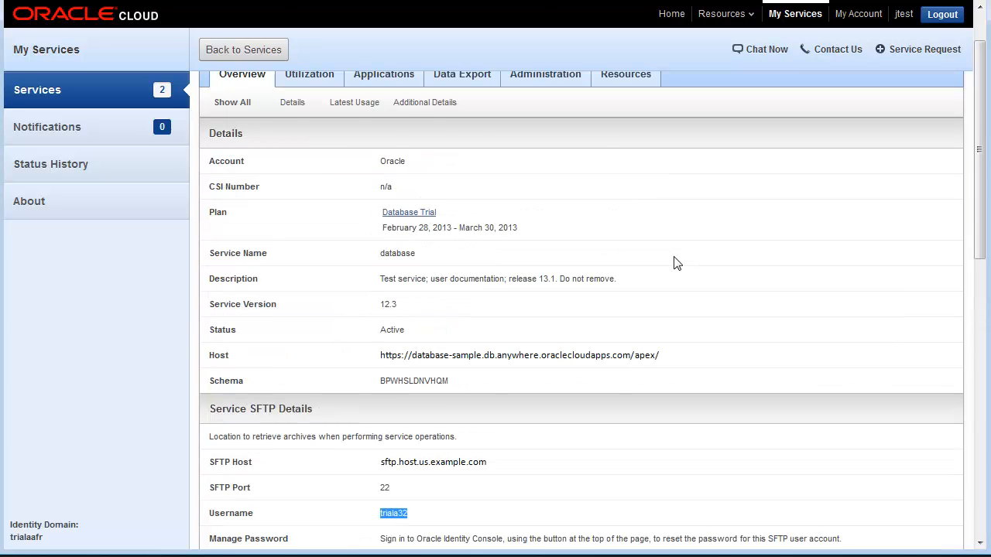
scroll(614, 243, "up", 1)
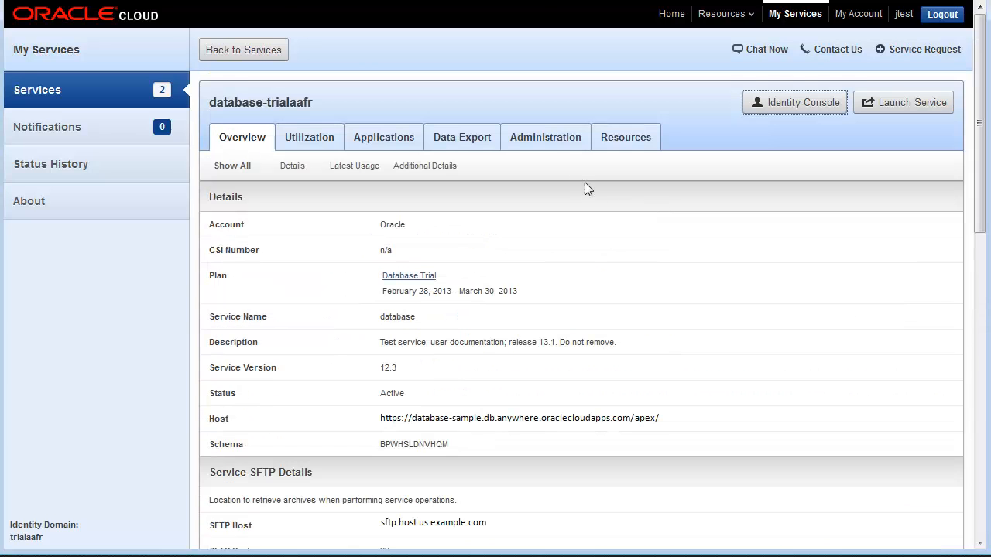
left_click(463, 140)
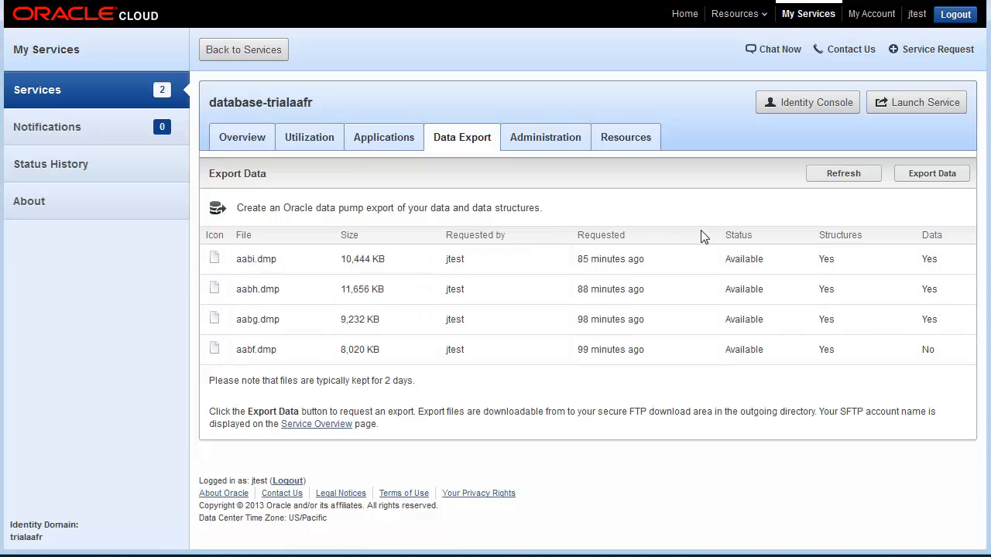
left_click(932, 174)
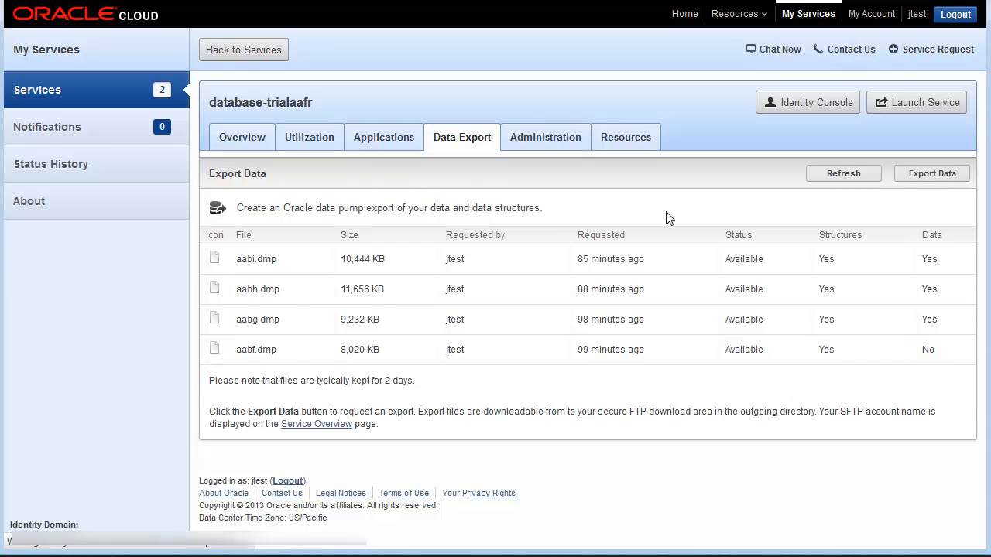
left_click(361, 192)
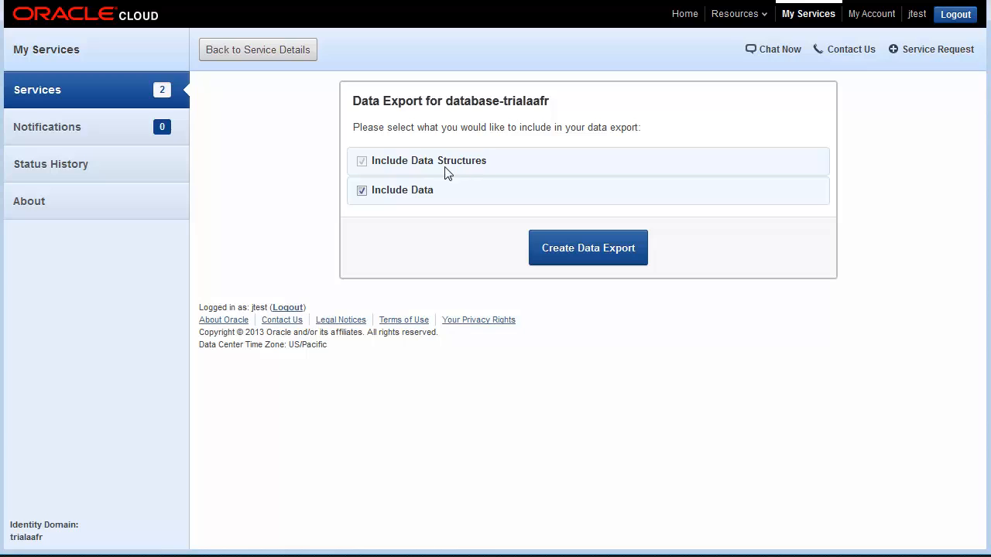
left_click(605, 255)
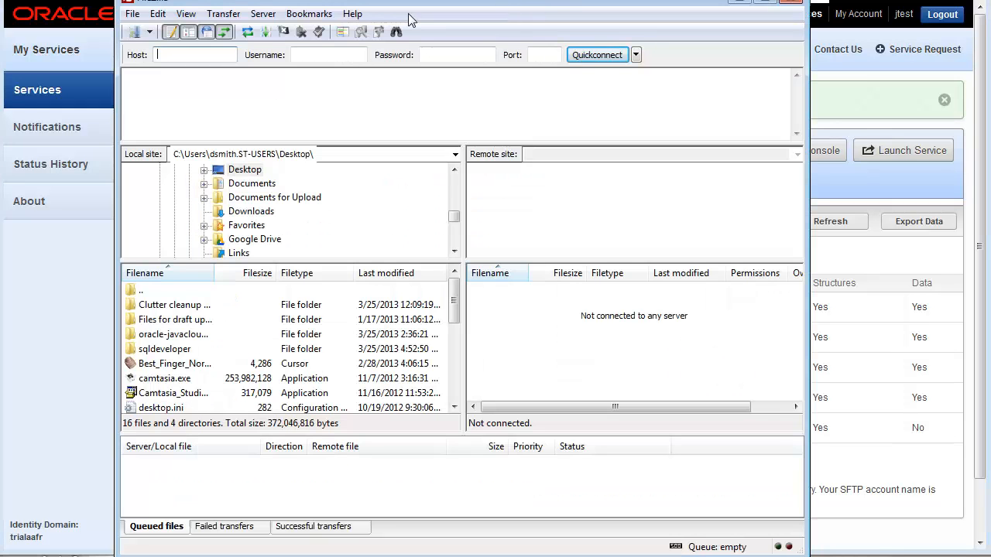
Step: Look up the Service SFTP host in the service overview and enter sftp.host.us.example.com as the host in FileZilla
left_click(178, 54)
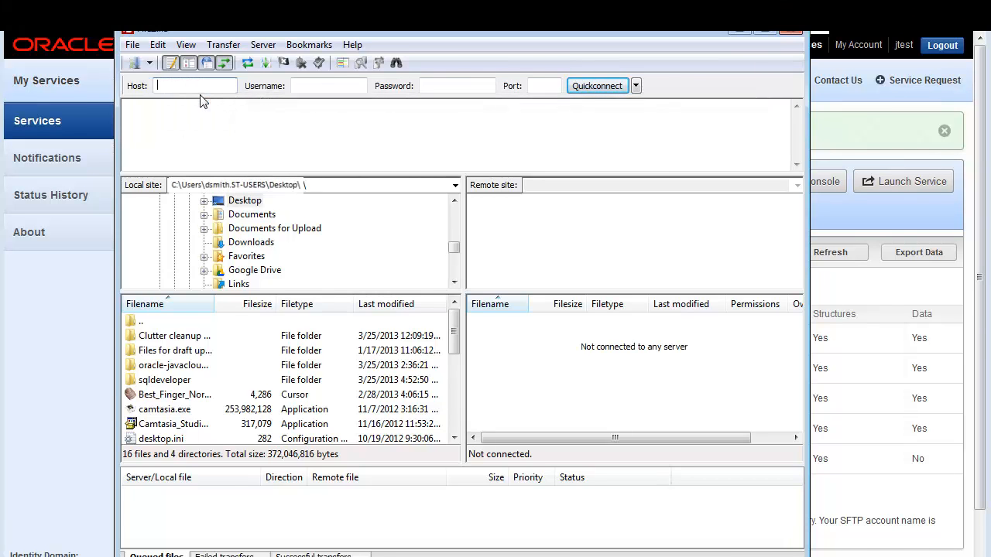
key("alt+Tab")
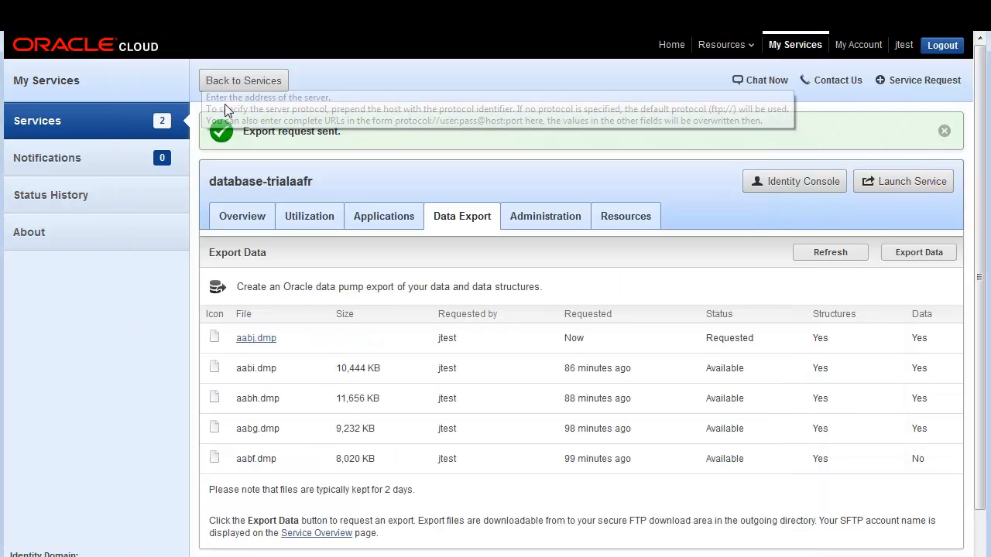
left_click(244, 219)
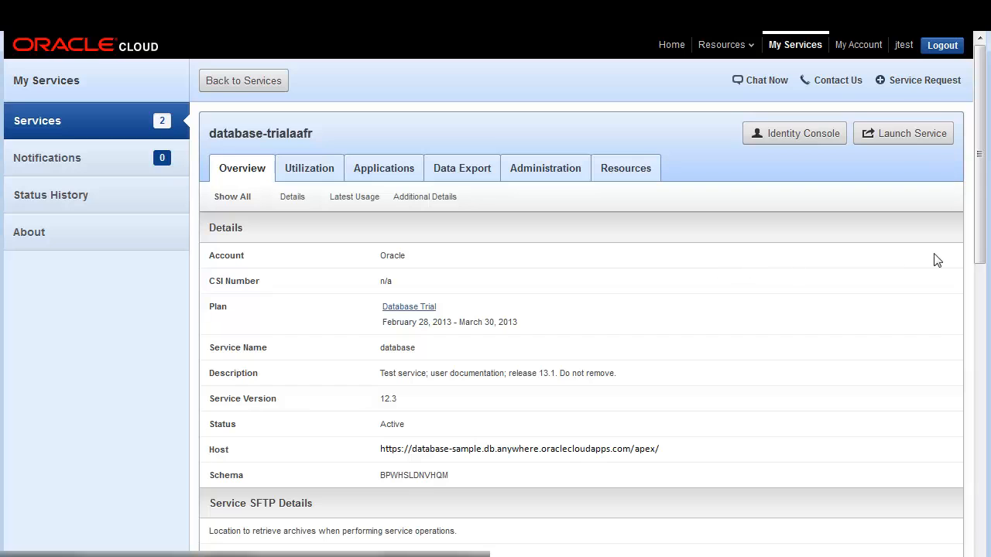
left_click_drag(981, 237, 982, 353)
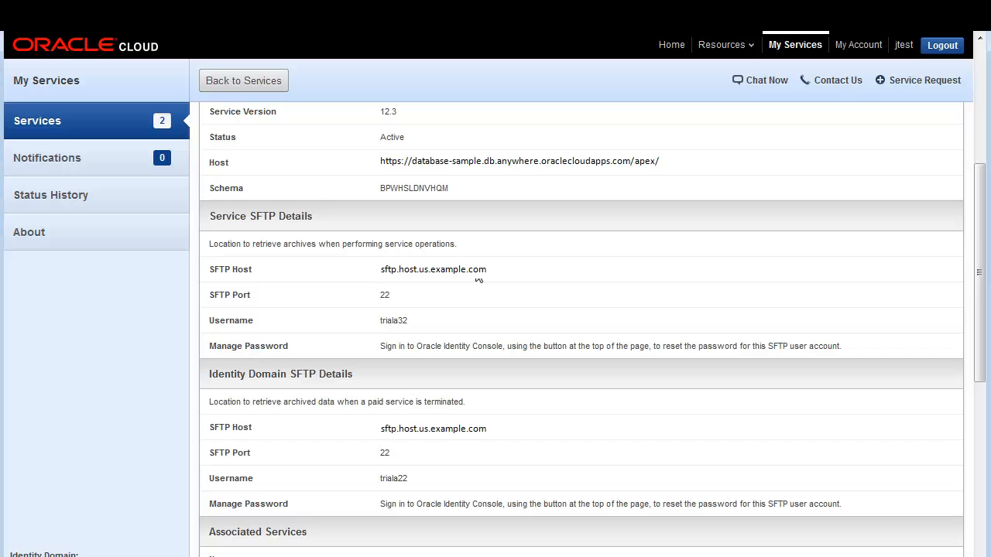
key("alt+Tab")
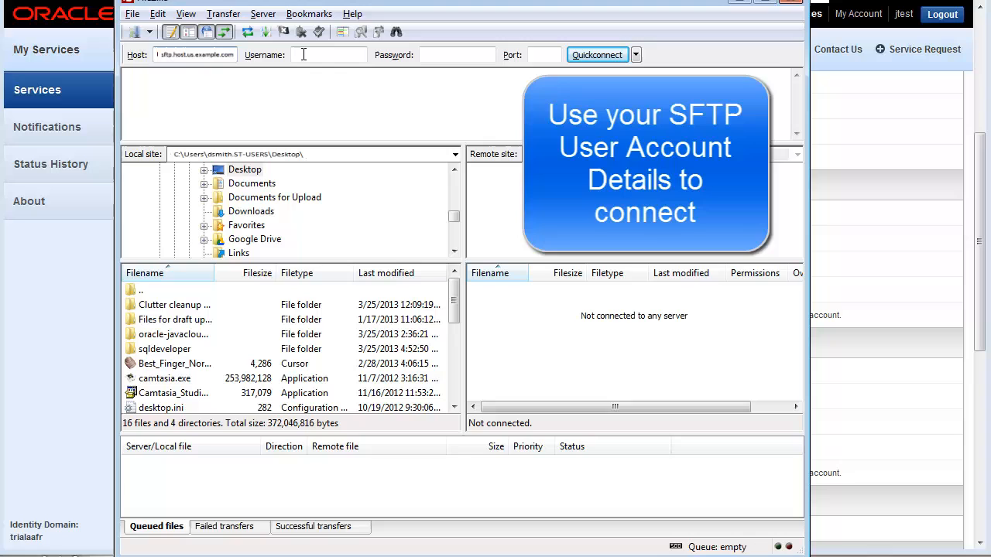
Step: Copy the Service SFTP username triala32 from the service overview into FileZilla's connection username
left_click(312, 85)
key("alt+Tab")
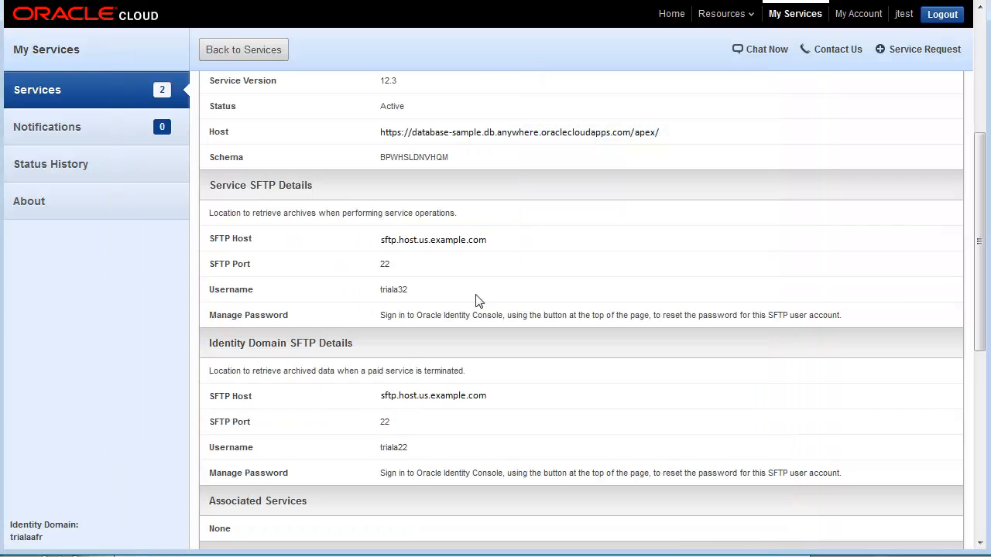
left_click_drag(382, 288, 416, 290)
left_click(381, 289)
key("ctrl+c")
key("alt+Tab")
left_click(339, 56)
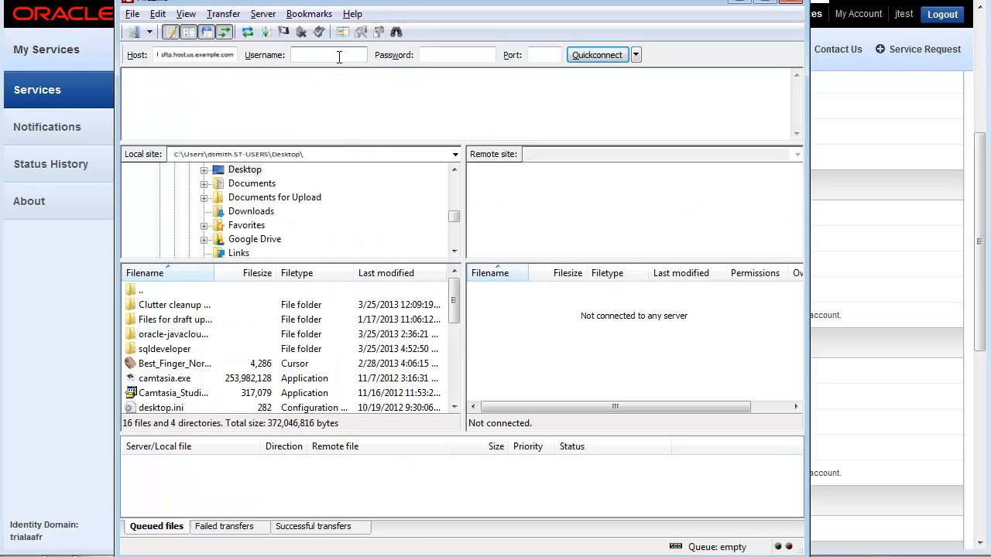
key("ctrl+v")
key("Tab")
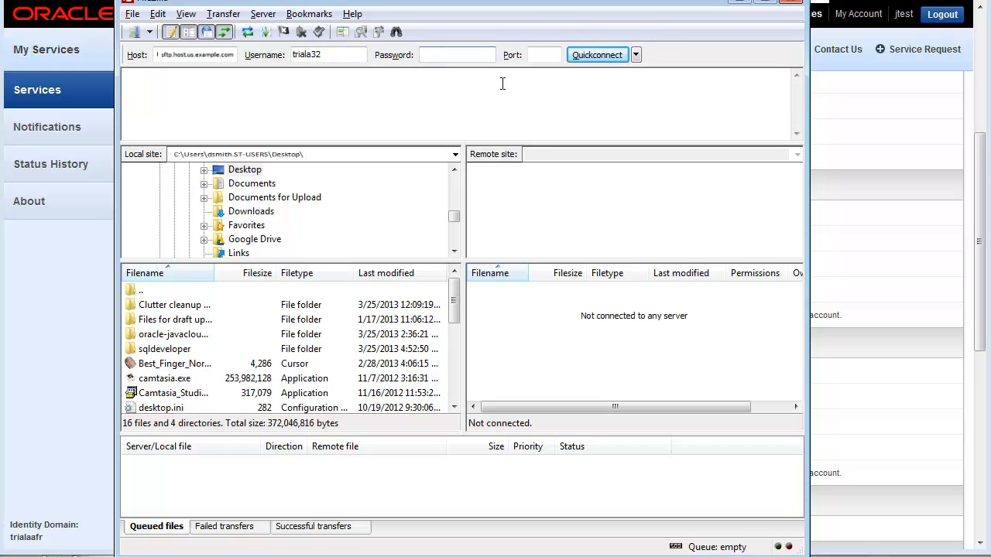
Step: Enter the SFTP account password, set the port to 22 and connect to the server
key("alt+Tab")
key("alt+Tab")
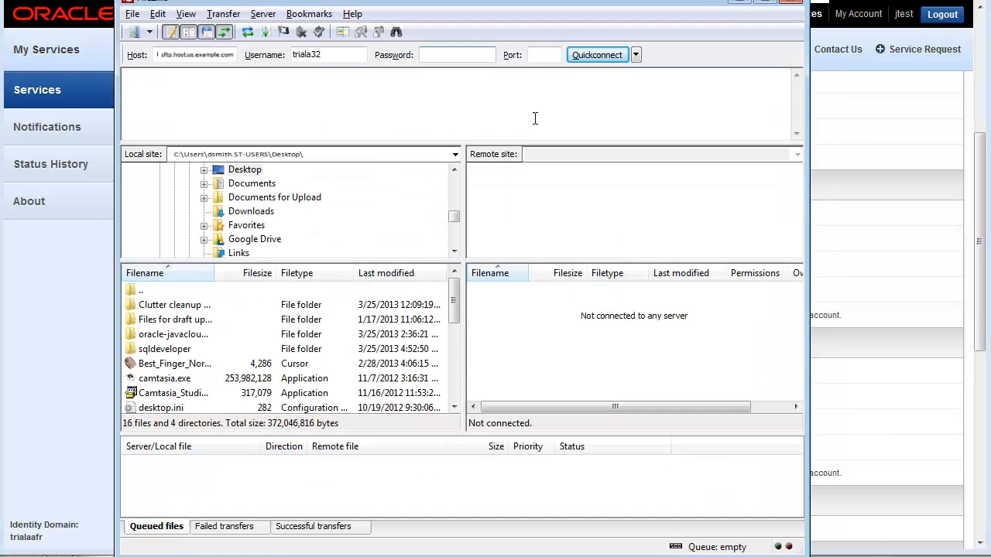
type("•••")
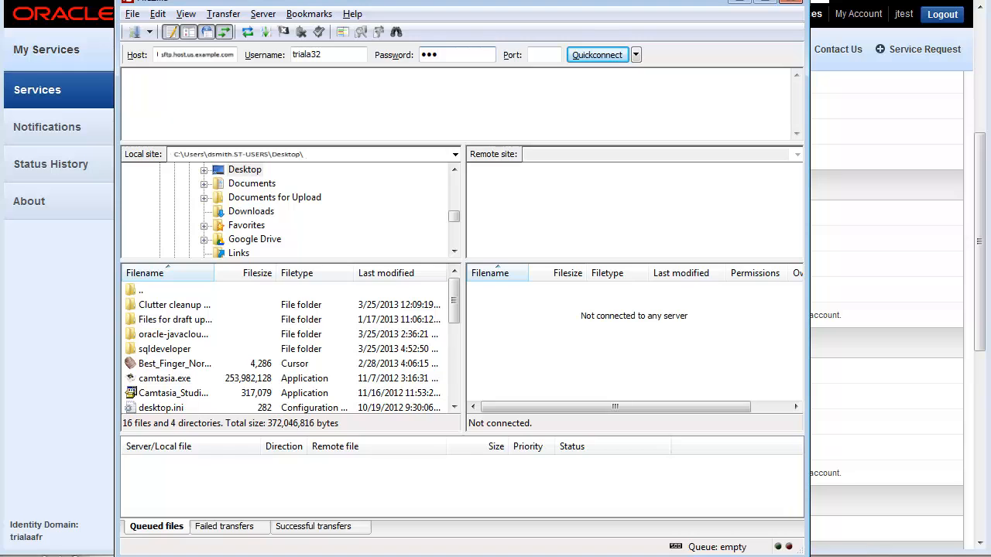
type("•••")
key("alt+Tab")
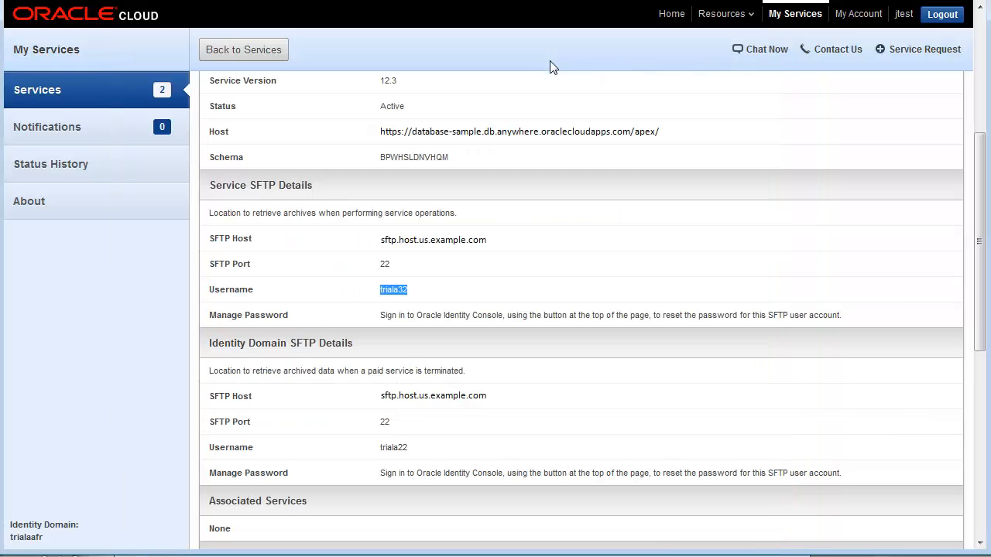
key("alt+Tab")
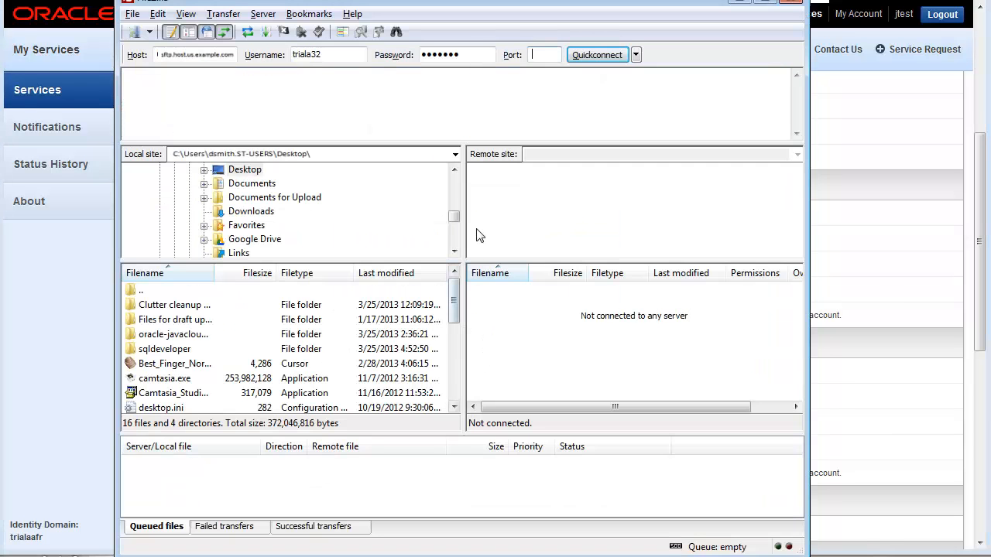
type("22")
left_click(607, 59)
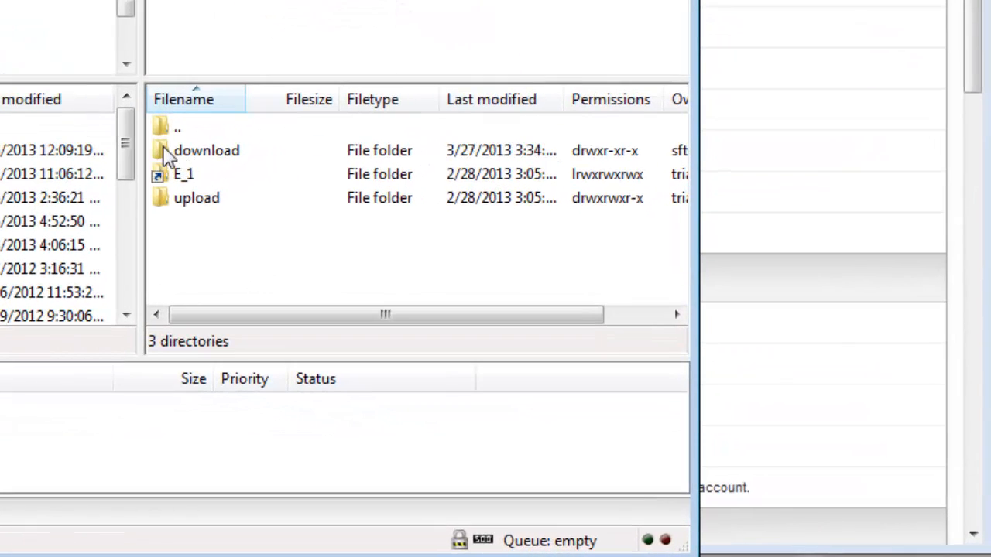
Step: Download aabf.dmp from the server's download folder to the local Desktop, and check it among the successful transfers and local files
double_click(168, 153)
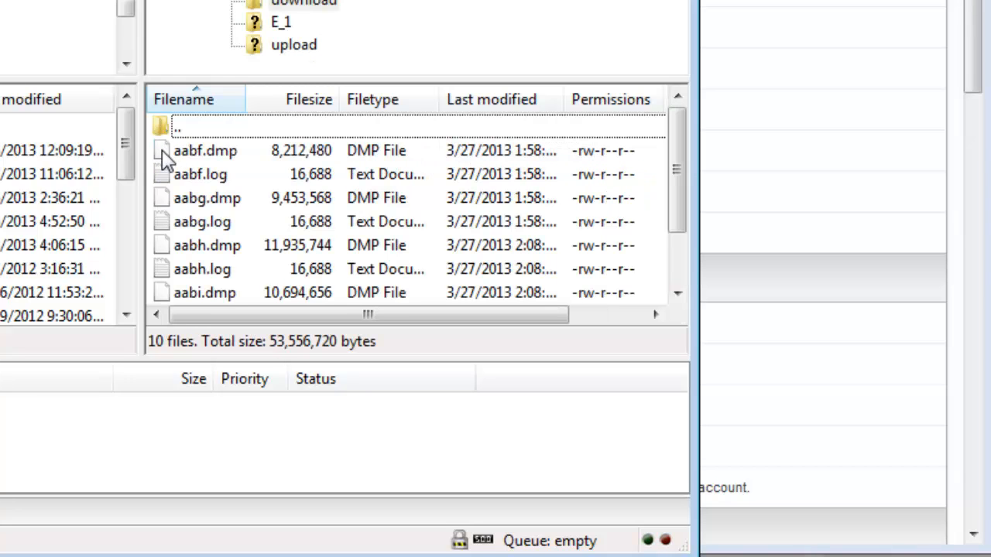
left_click(164, 154)
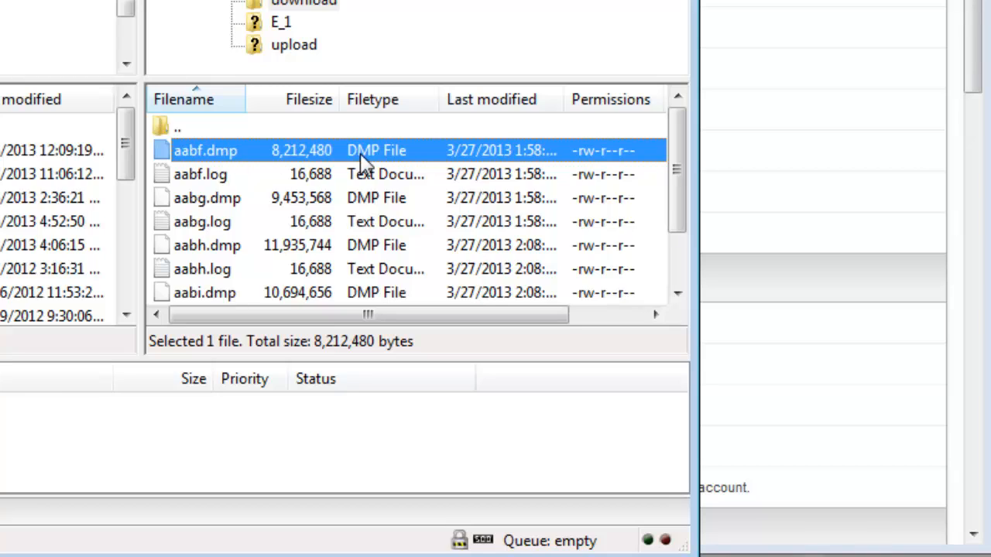
double_click(164, 149)
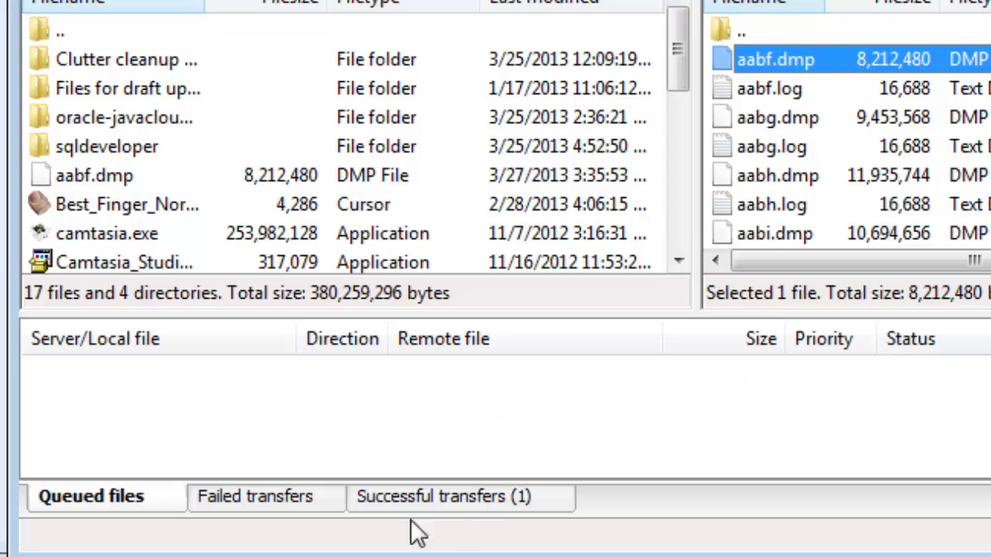
left_click(433, 495)
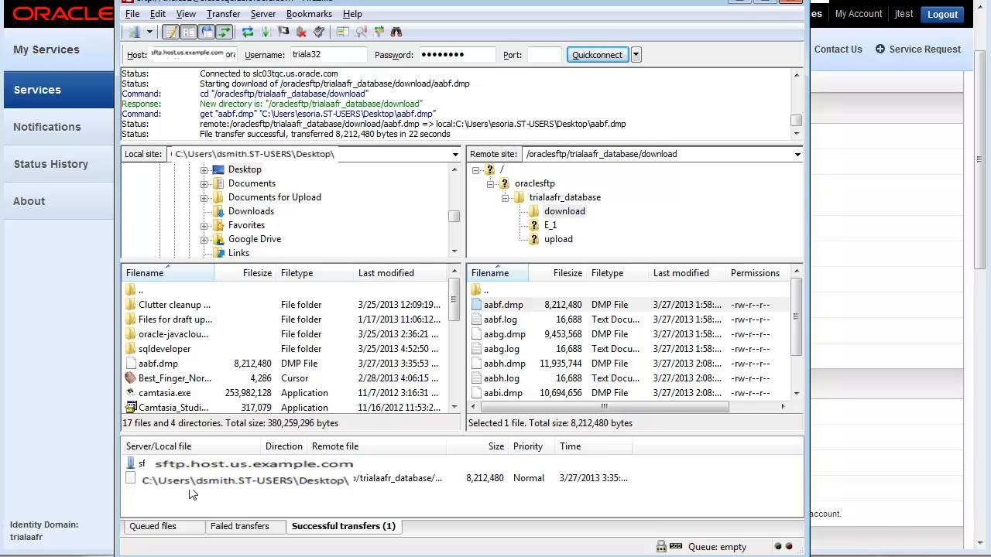
left_click(138, 364)
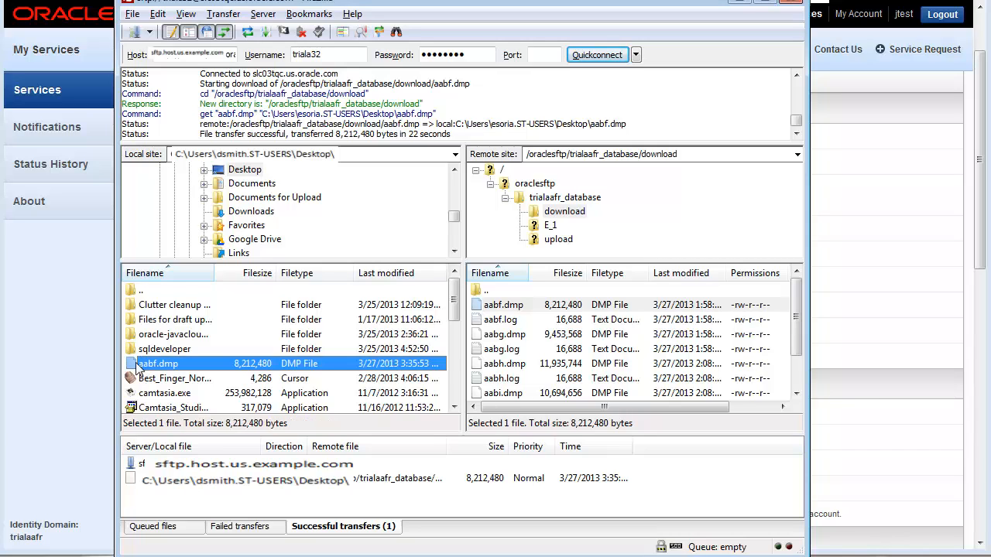